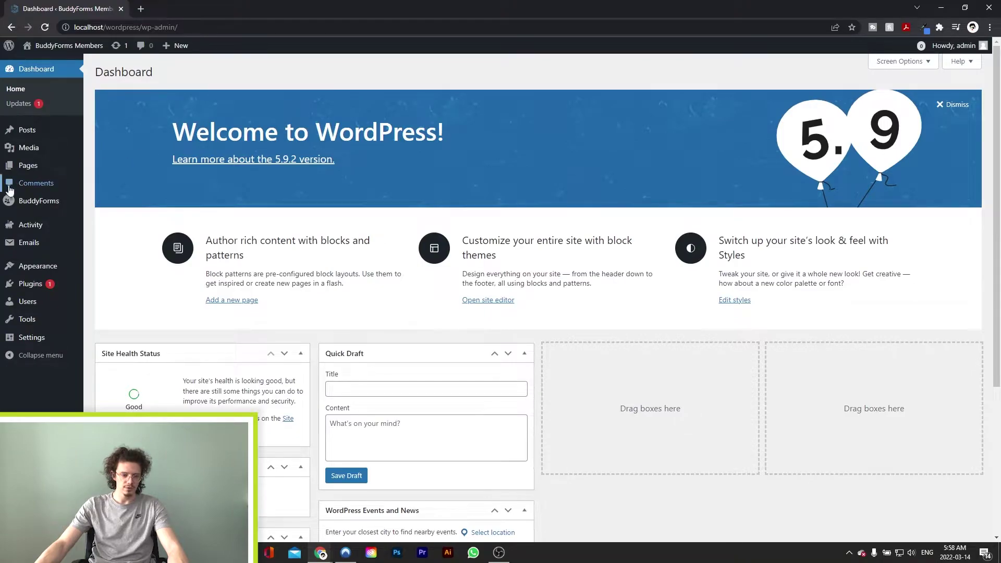
Create a new BuddyForms form from the Post Form All Fields template and title it "My first Form"
left_click(45, 202)
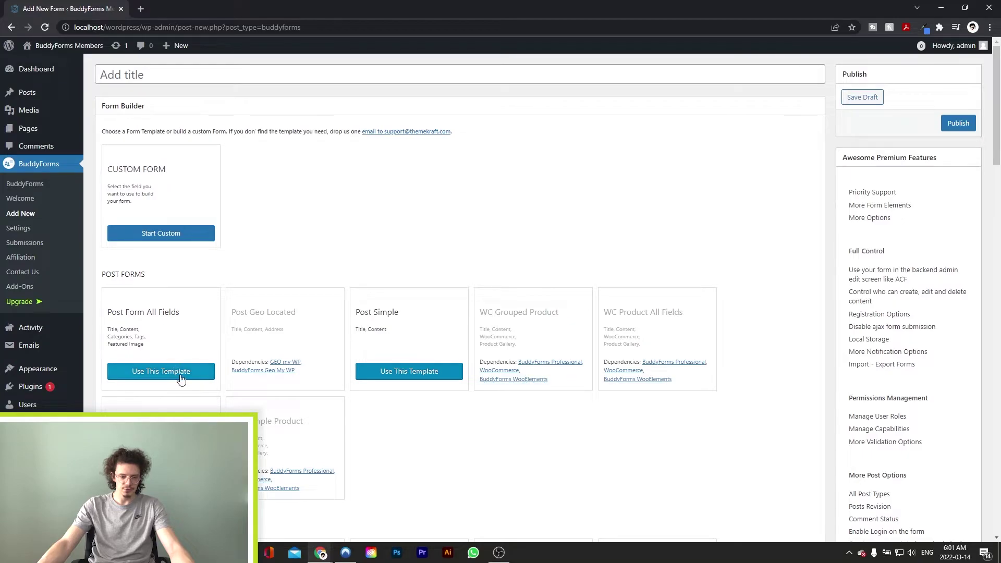
left_click(181, 373)
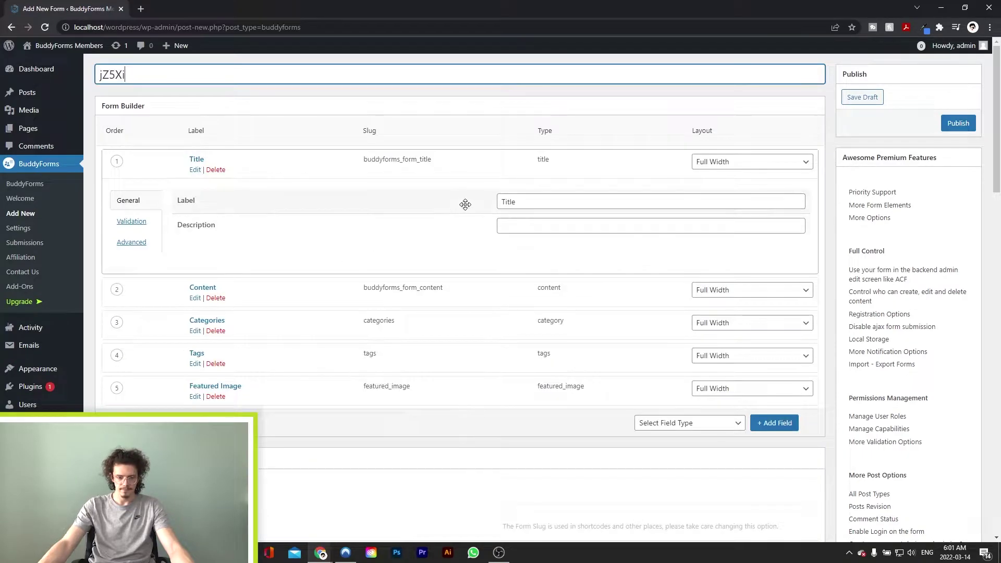
left_click(201, 76)
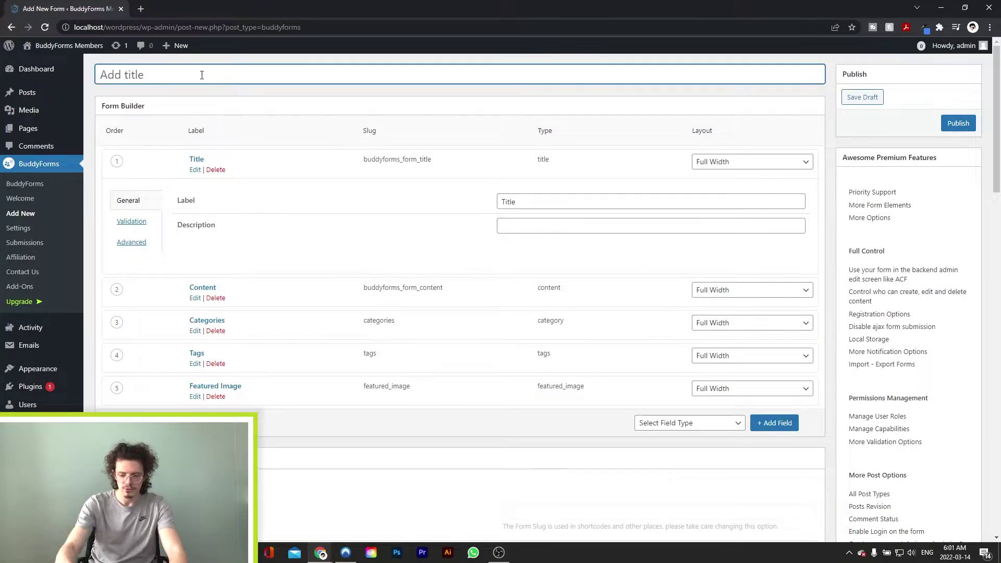
type("My")
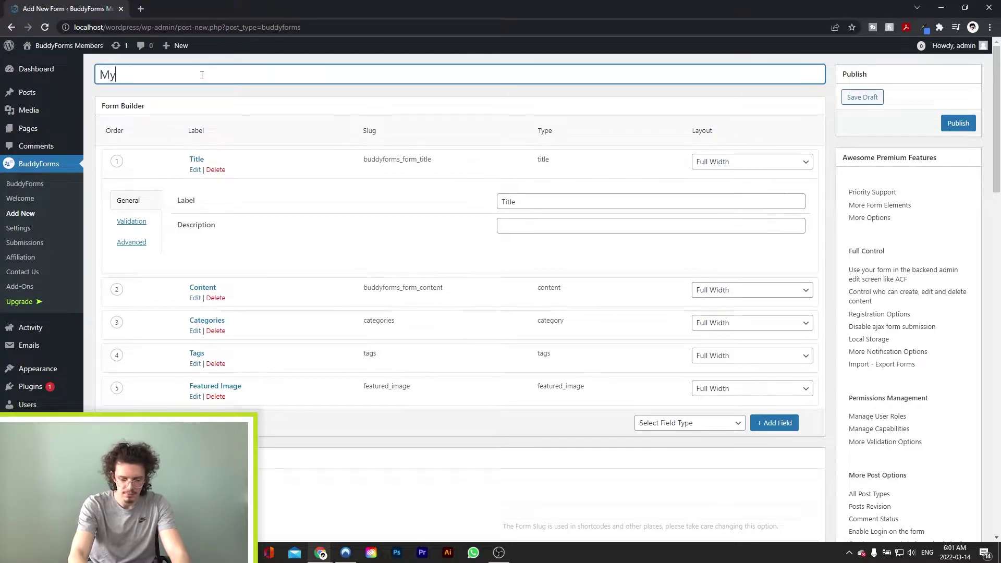
type(" first Form")
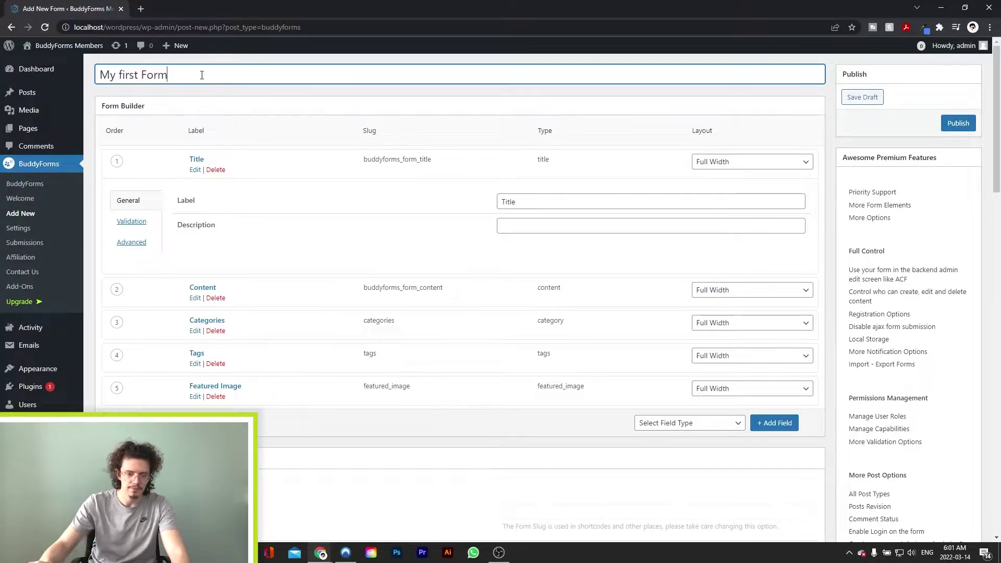
left_click(204, 114)
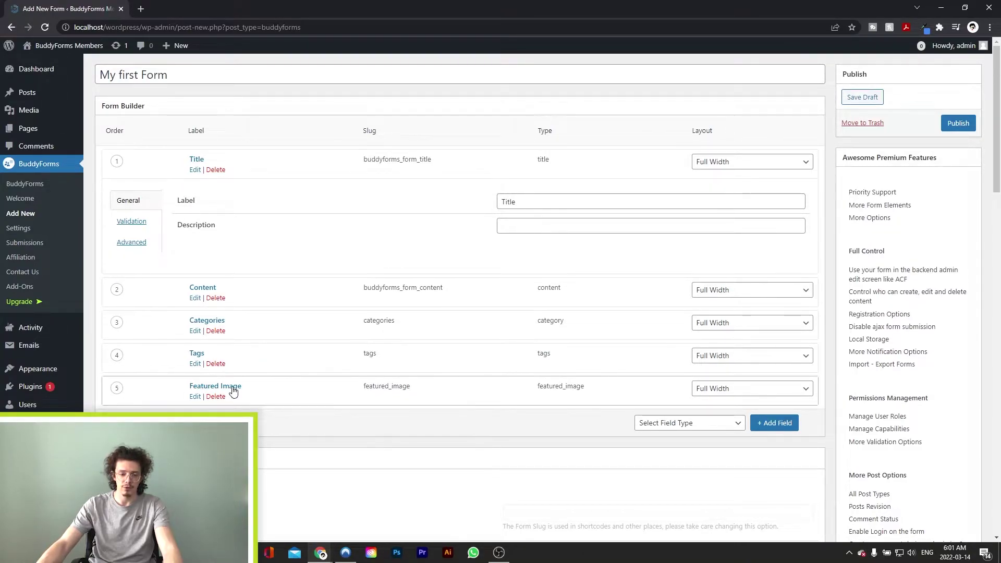
Move the Featured Image field above Tags and add an Excerpt field placed directly below Content
left_click_drag(245, 400, 547, 430)
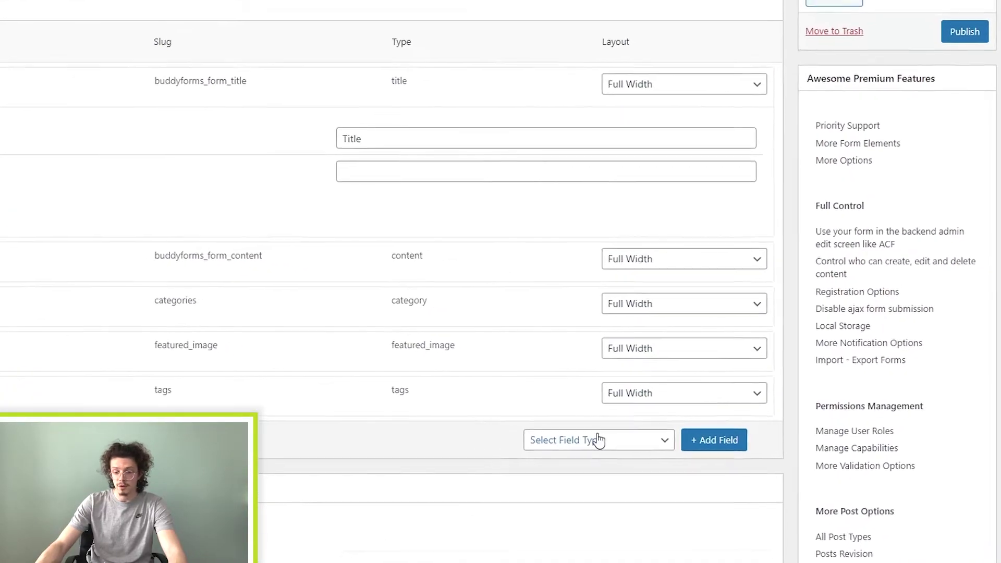
left_click(572, 449)
scroll(476, 293, "down", 3)
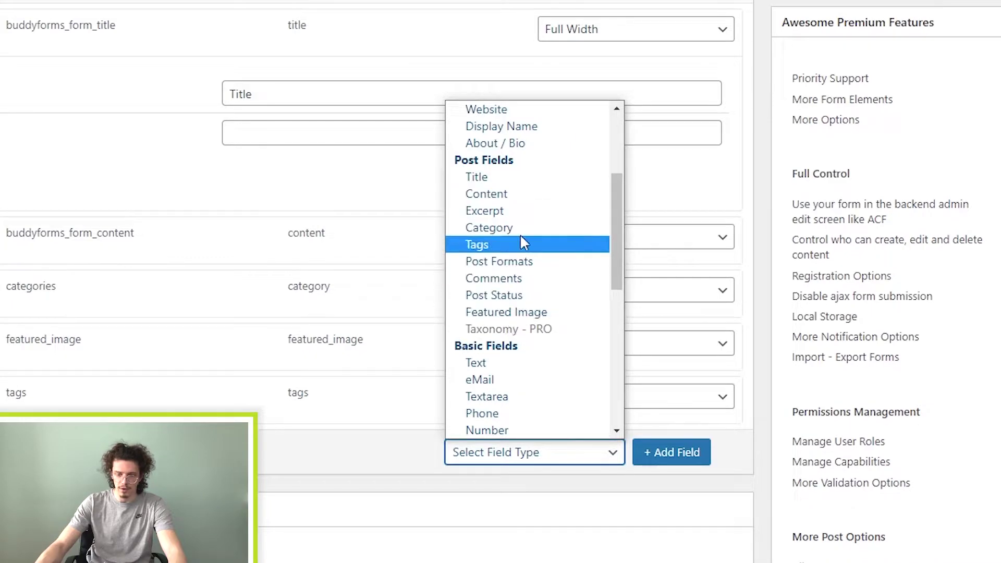
left_click(521, 211)
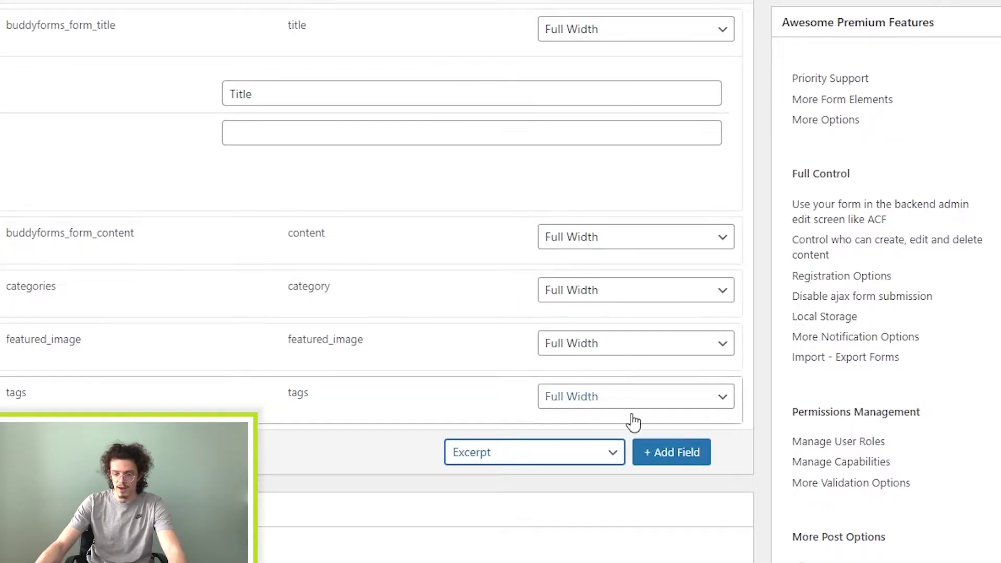
left_click(673, 452)
scroll(554, 395, "down", 4)
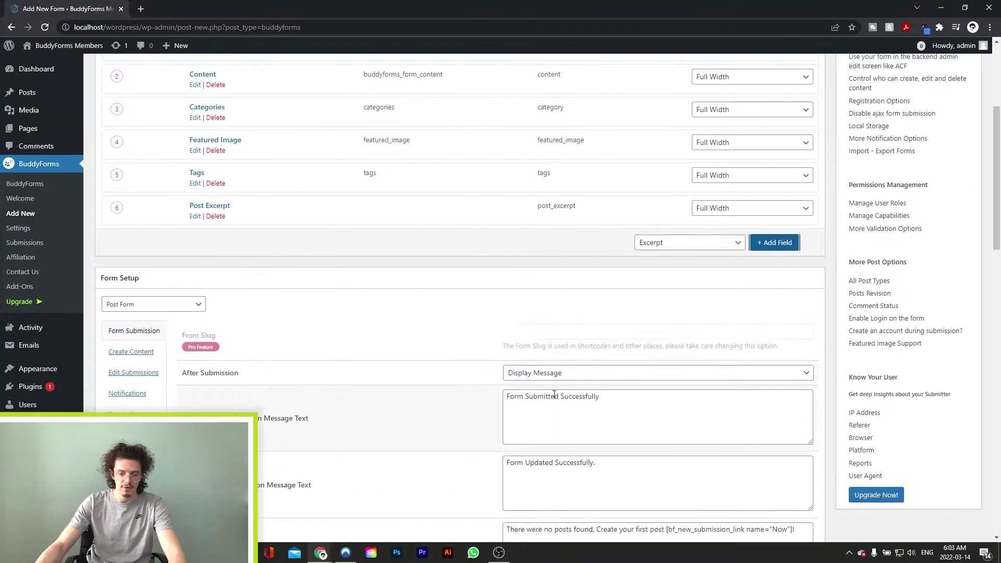
scroll(485, 373, "down", 1)
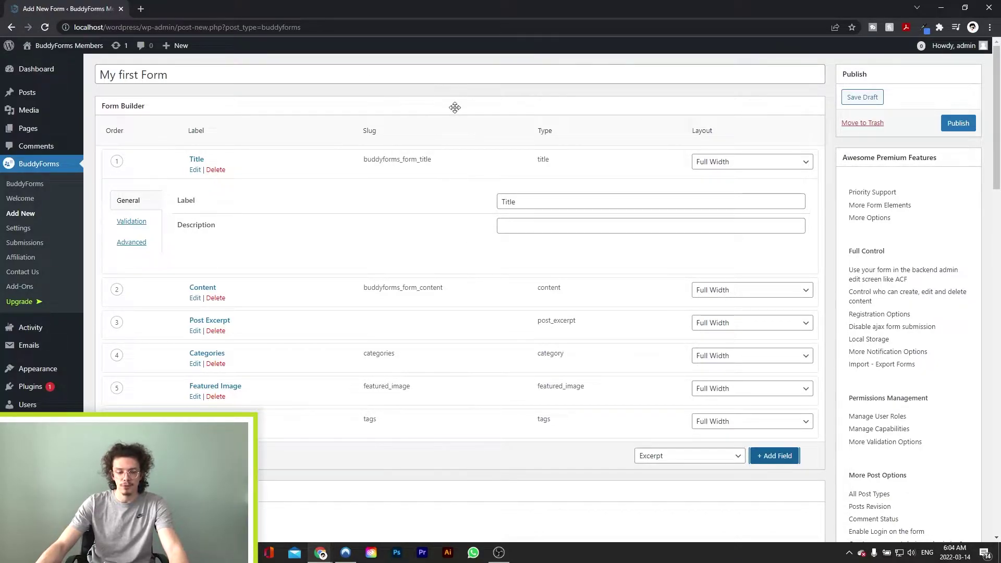
Review the form setup and member profile visibility options, and publish the form, returning to the forms list
scroll(466, 139, "down", 8)
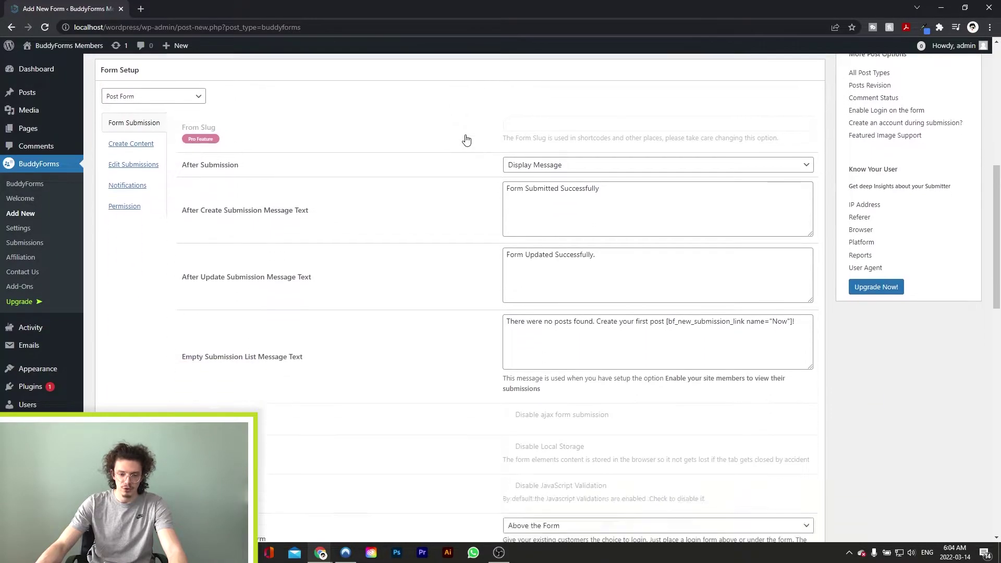
scroll(466, 138, "down", 10)
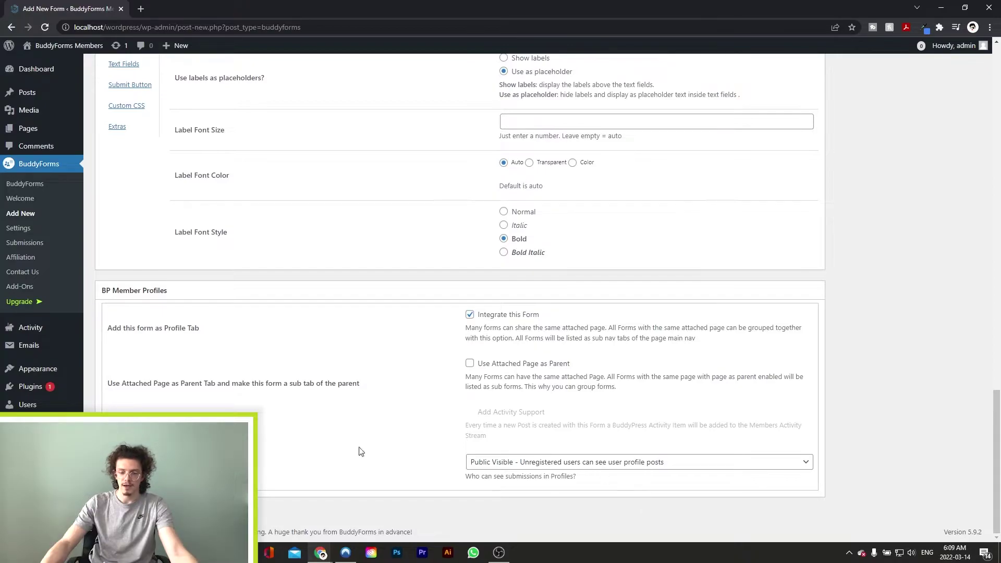
left_click(602, 466)
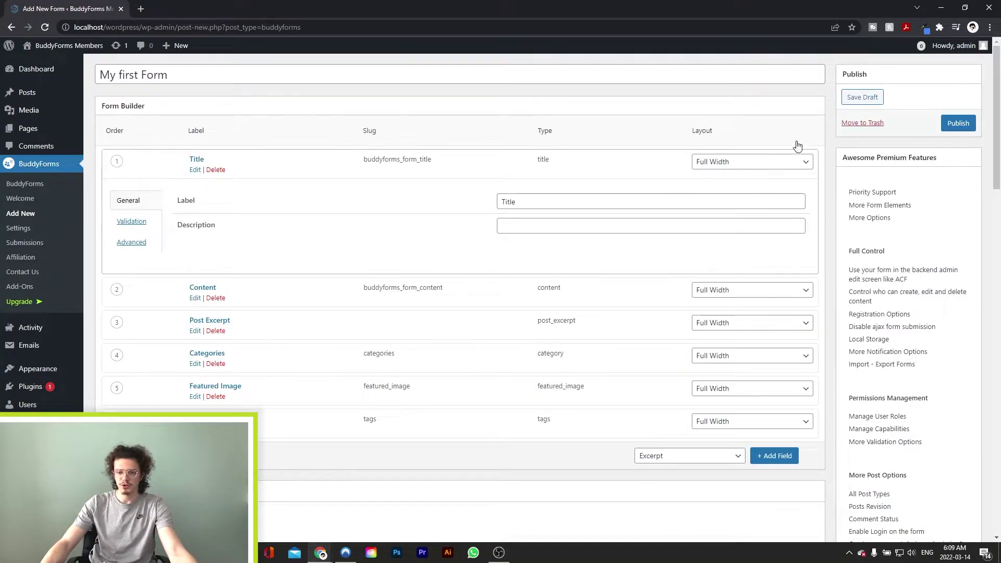
left_click(957, 123)
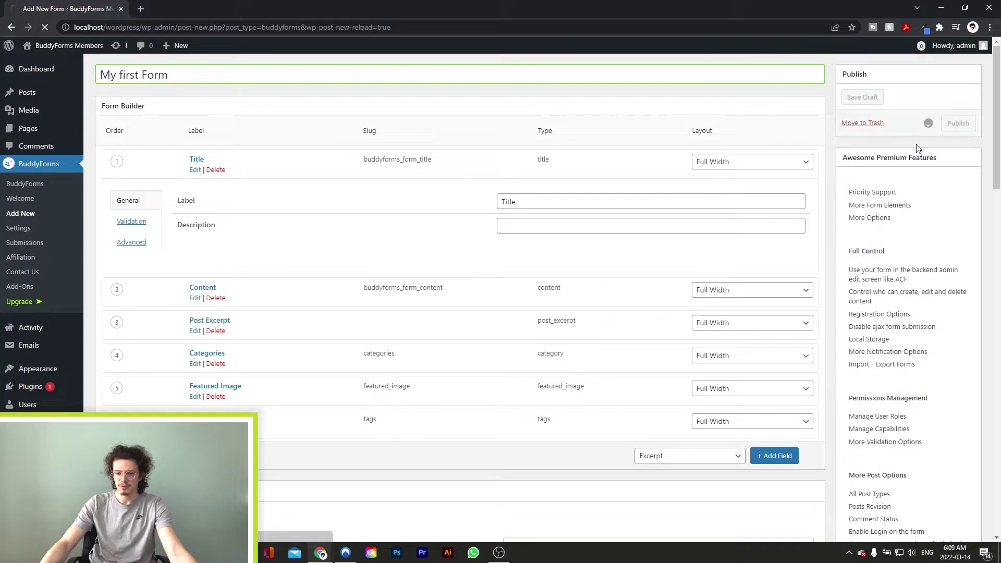
left_click(45, 164)
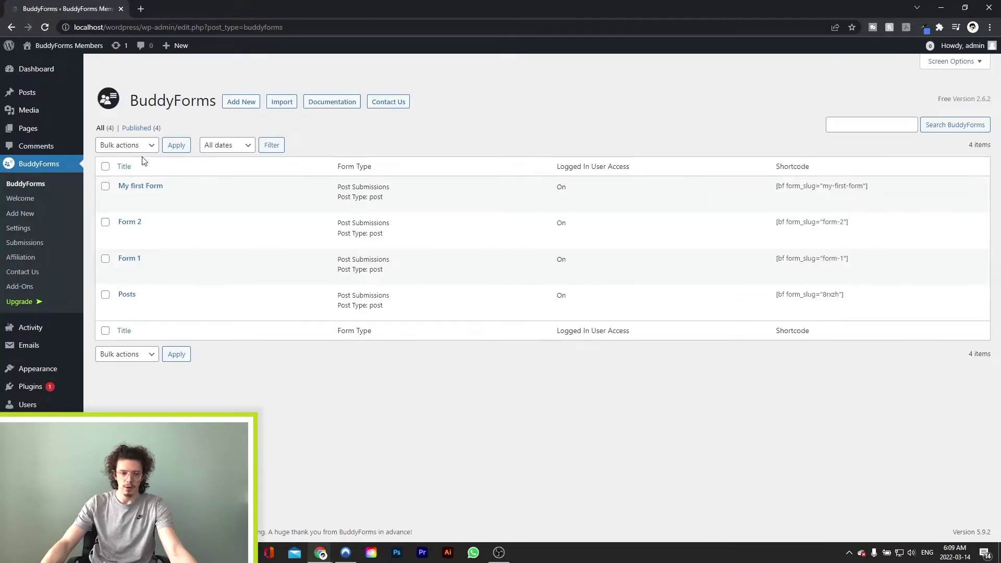
Open the admin member's profile from the Members page and start adding a post through its My first Form section
mouse_move(205, 233)
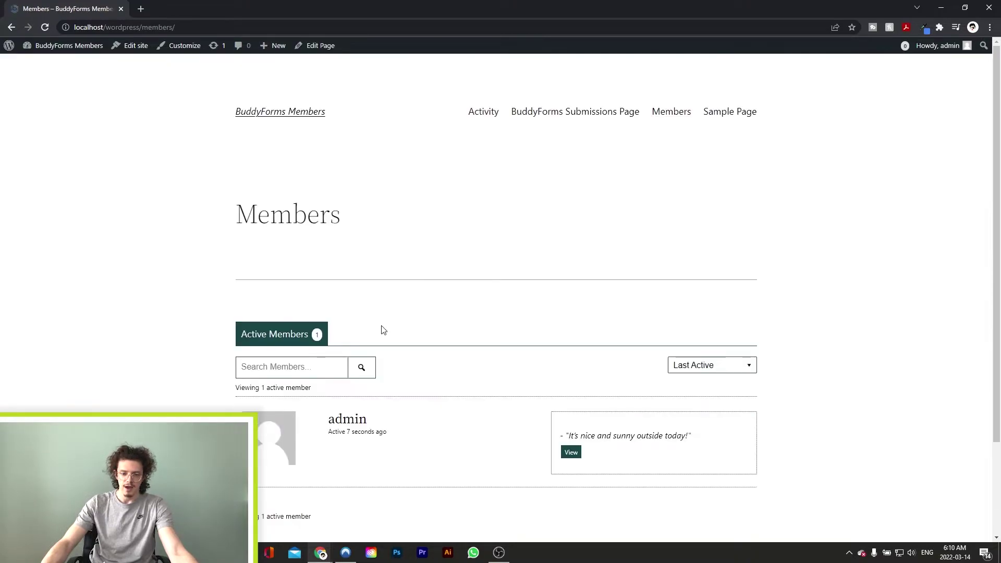
scroll(365, 360, "down", 1)
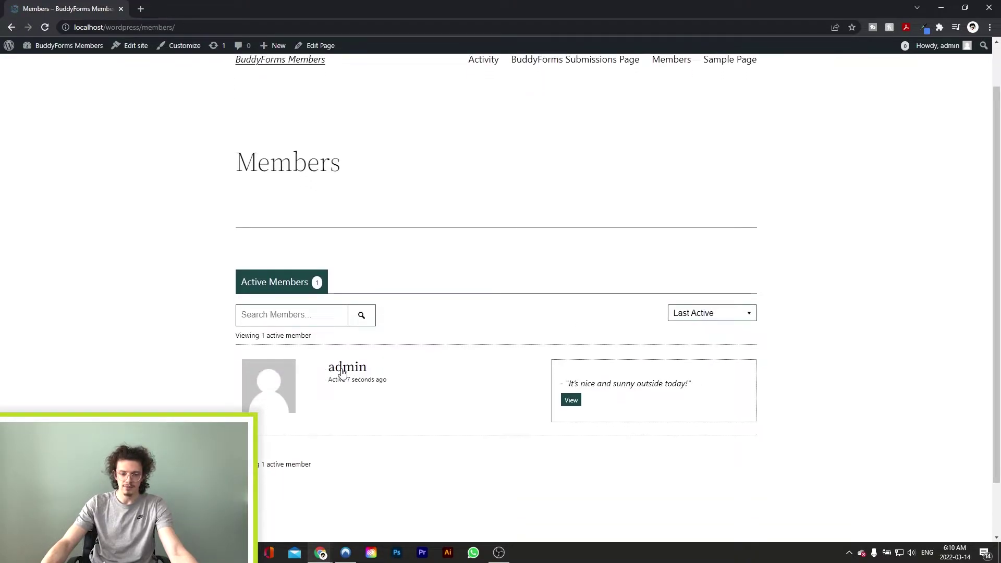
left_click(343, 372)
scroll(856, 170, "down", 4)
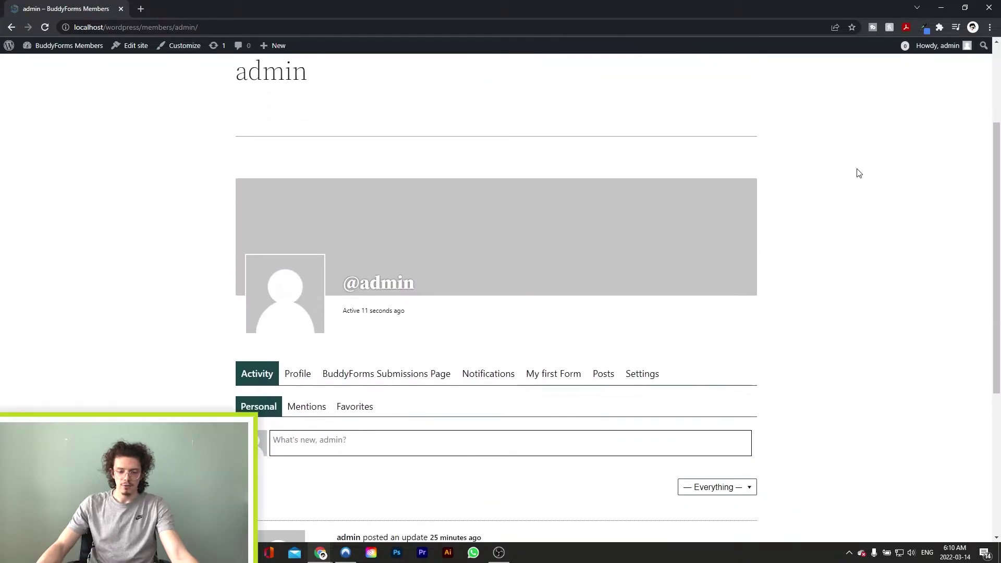
left_click(490, 311)
left_click(554, 313)
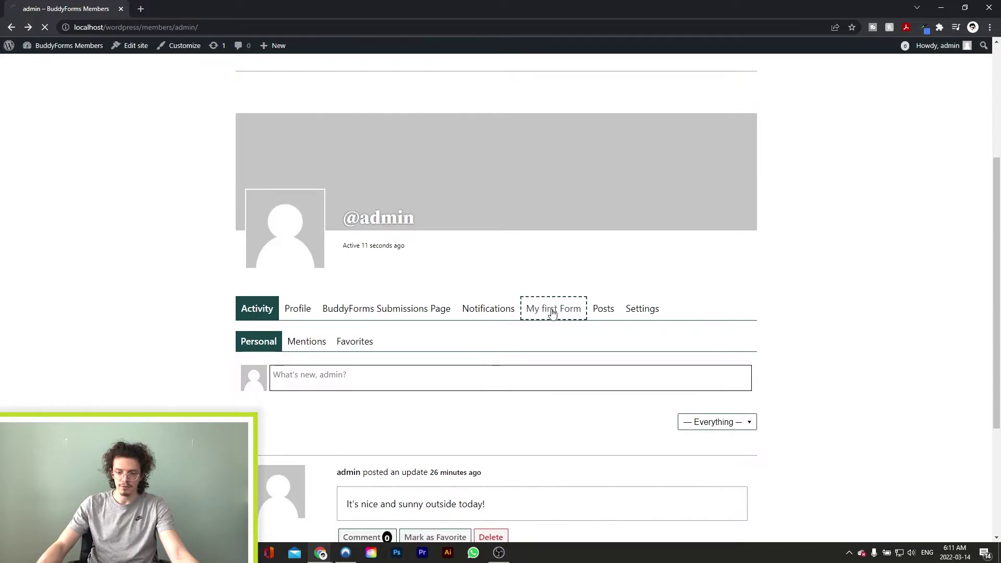
scroll(516, 271, "down", 4)
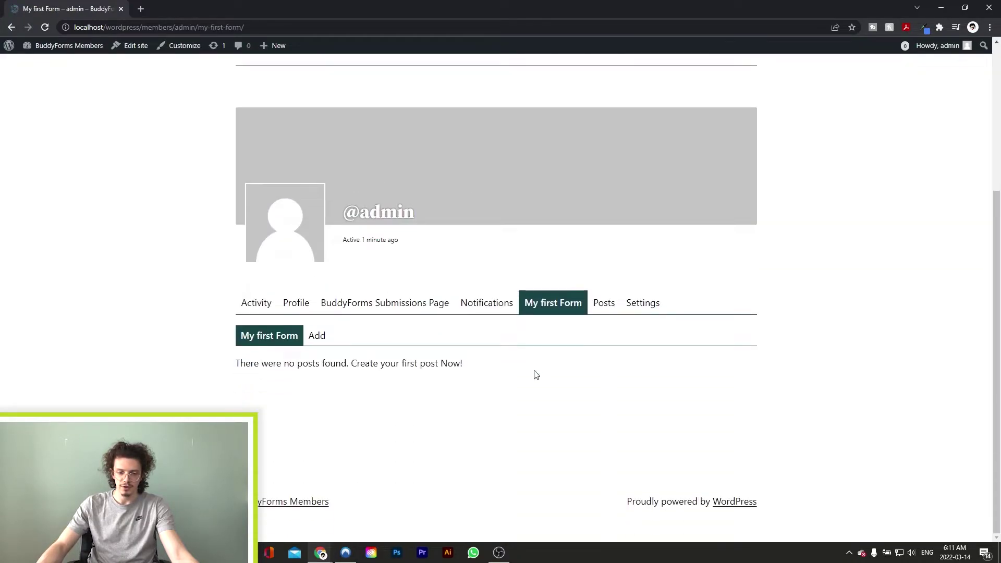
left_click(316, 336)
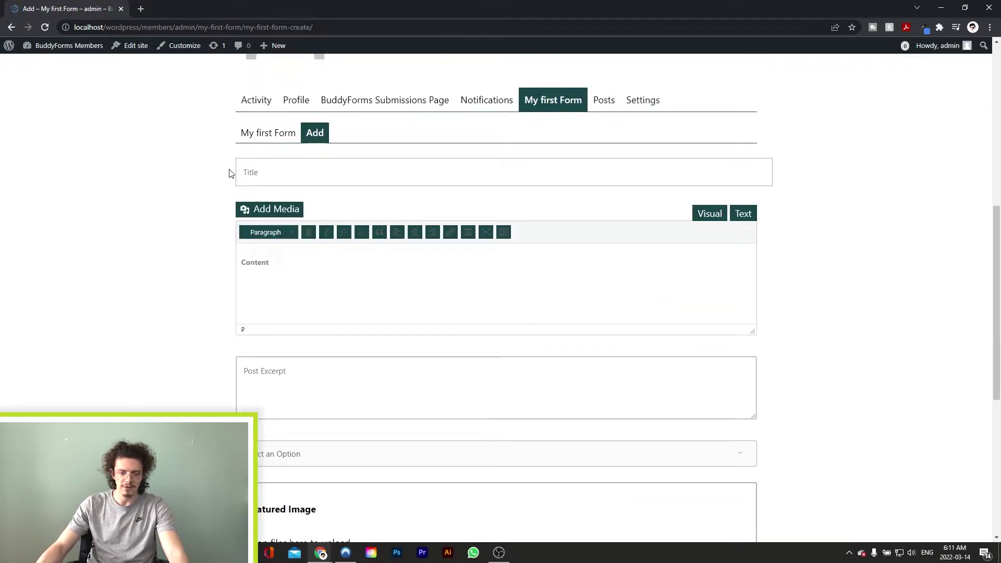
Examine the fields of the blank post form, including the available category and tag options
scroll(205, 263, "down", 2)
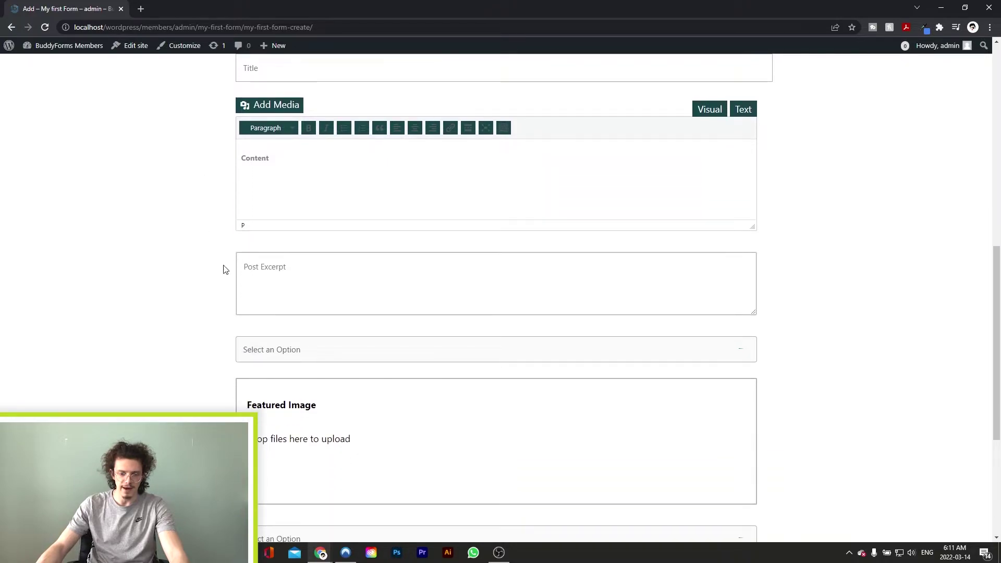
scroll(230, 266, "down", 1)
left_click(288, 305)
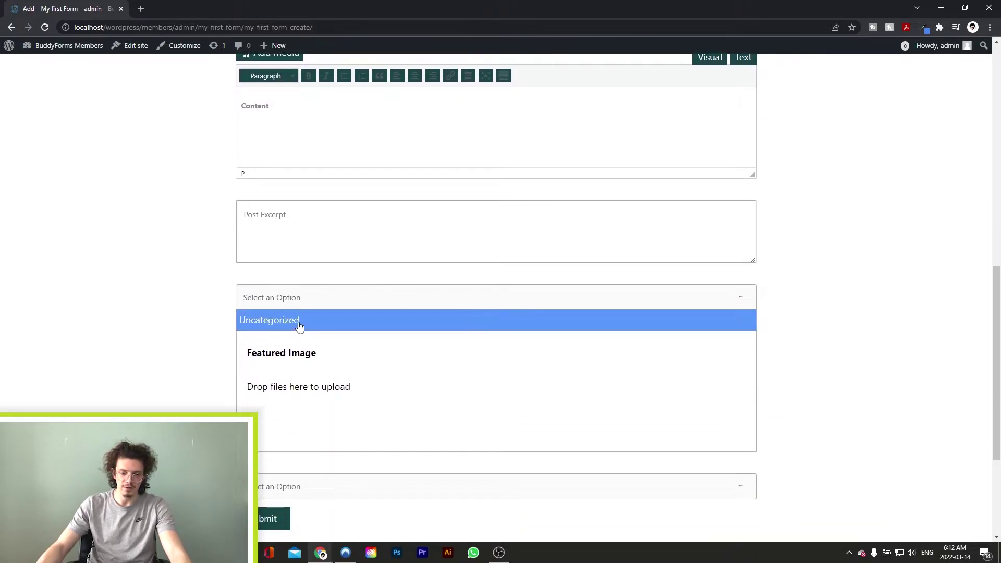
left_click(168, 325)
scroll(204, 266, "down", 2)
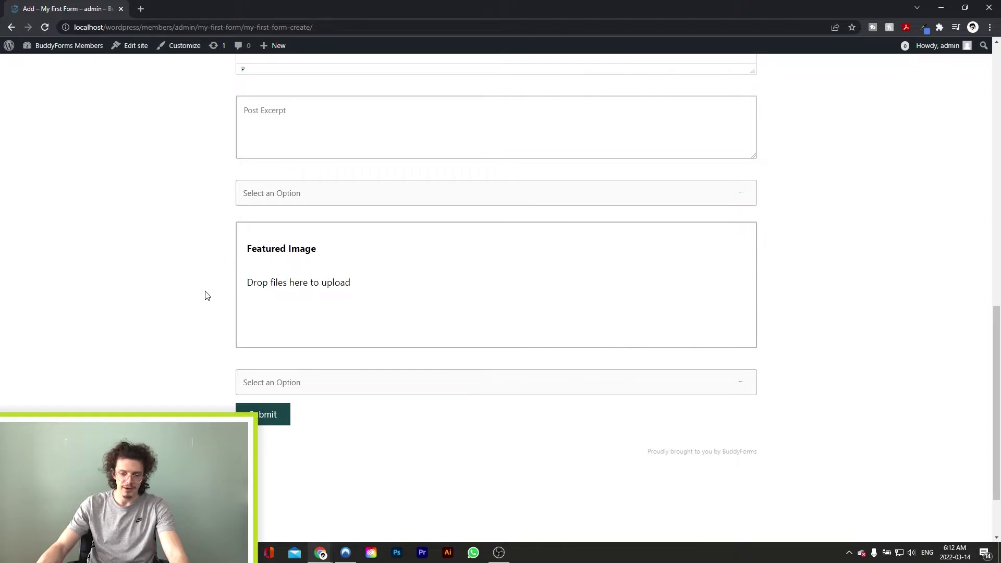
scroll(212, 292, "down", 1)
left_click(274, 334)
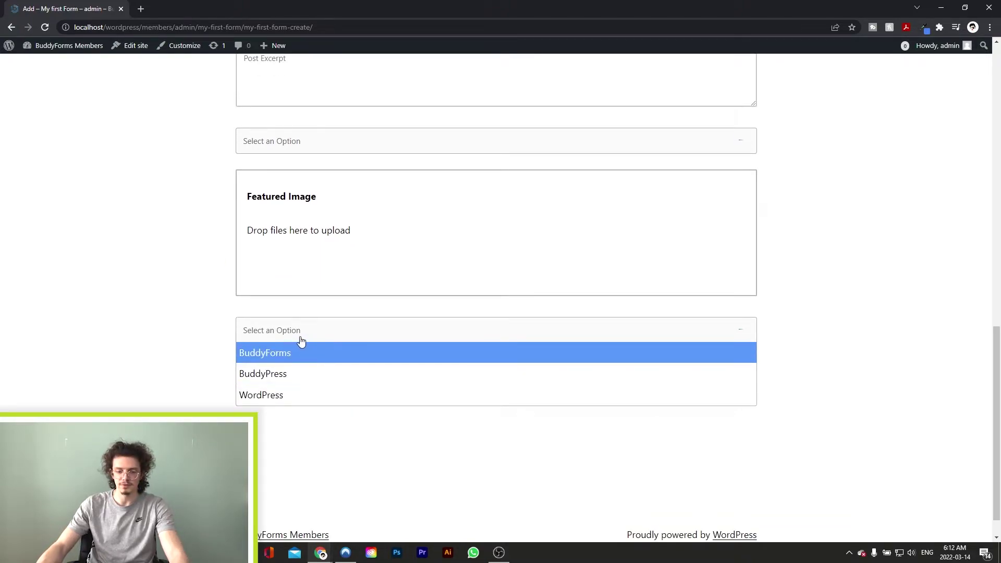
left_click(242, 396)
Title the post "My awesome post" and enter the content "Hello! Welcome to my first post!"
scroll(218, 234, "up", 7)
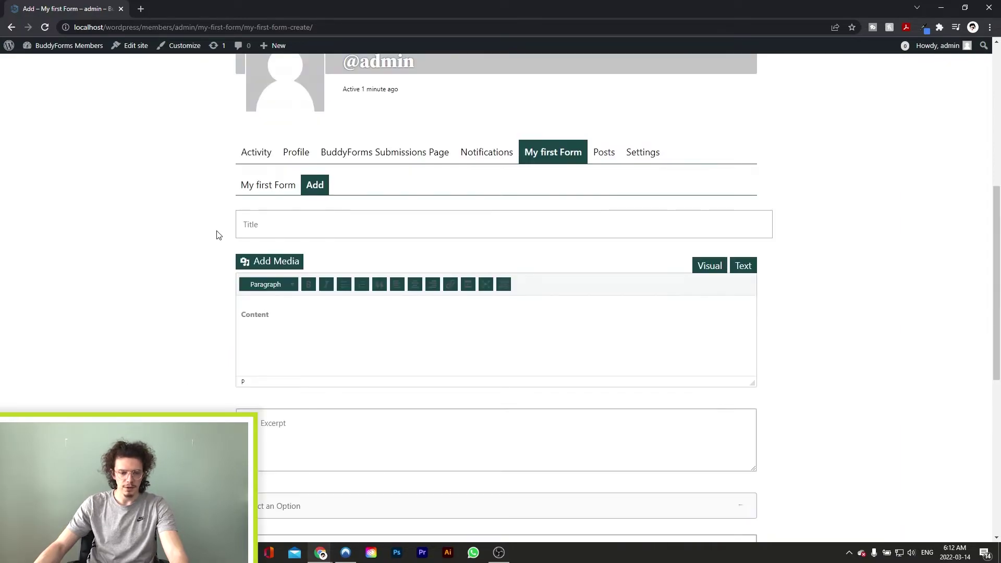
left_click(275, 219)
type("My awesome post")
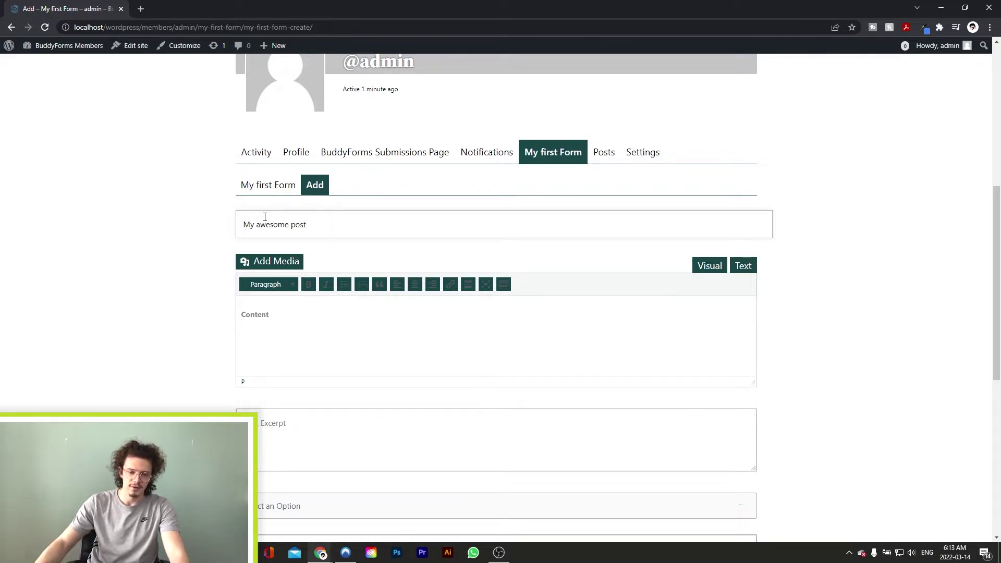
scroll(365, 204, "down", 2)
left_click(398, 220)
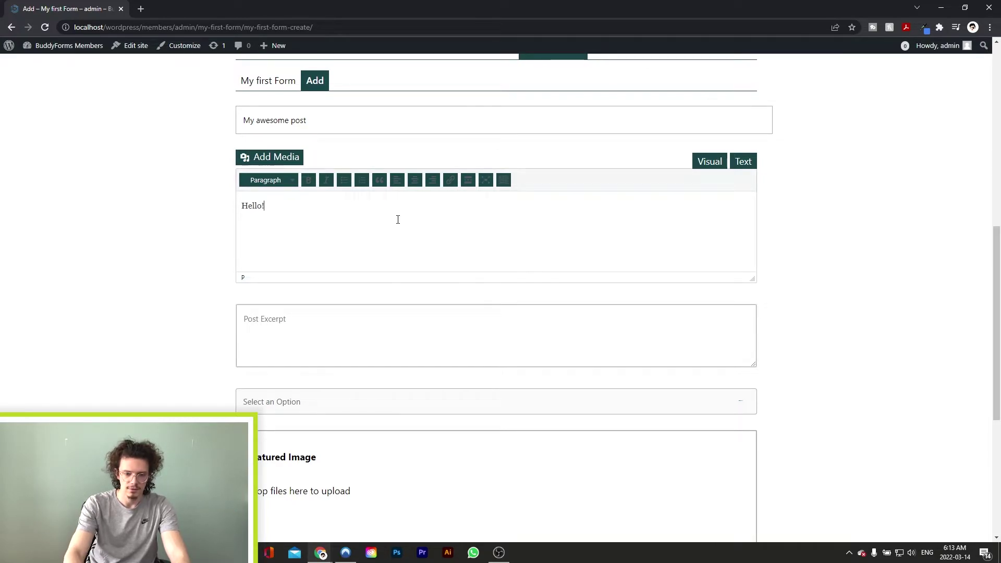
type("Hello! Welcome to my first post!")
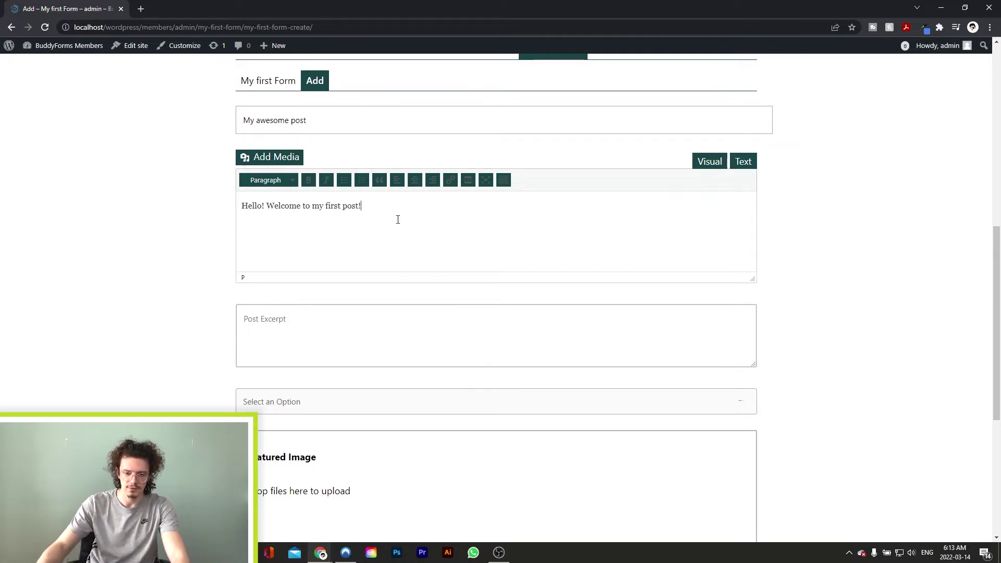
Enter "Post" as the post excerpt and assign the Uncategorized category
scroll(398, 220, "down", 1)
left_click(296, 264)
type("Po")
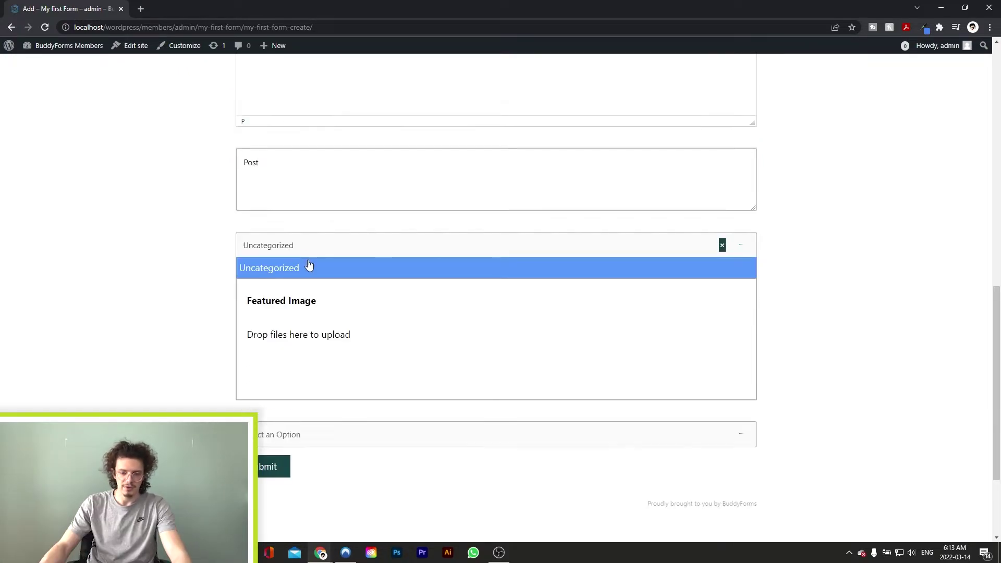
left_click(309, 268)
Add the BuddyForms Members logo as the featured image and submit the post with the BuddyPress tag
left_click(319, 337)
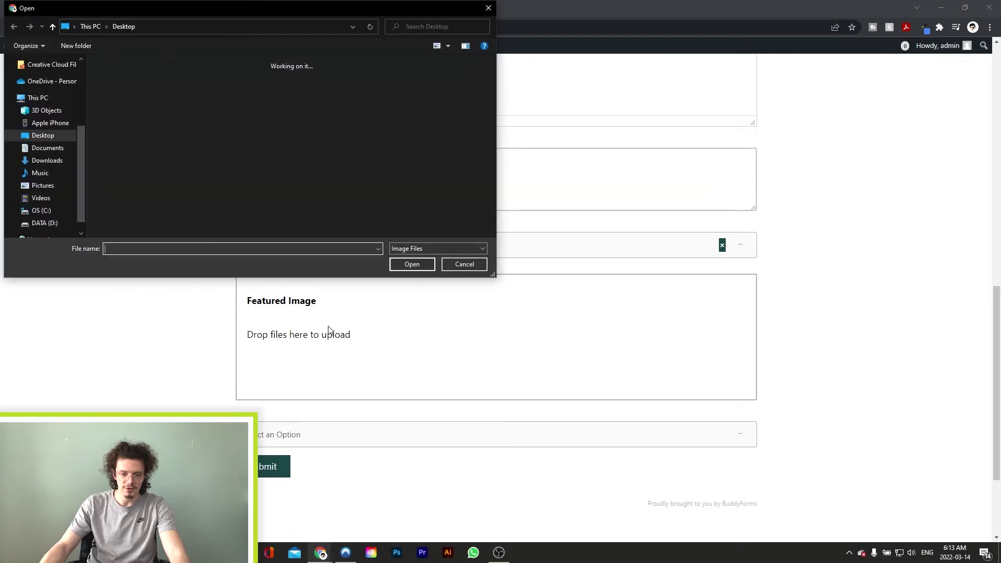
left_click(290, 373)
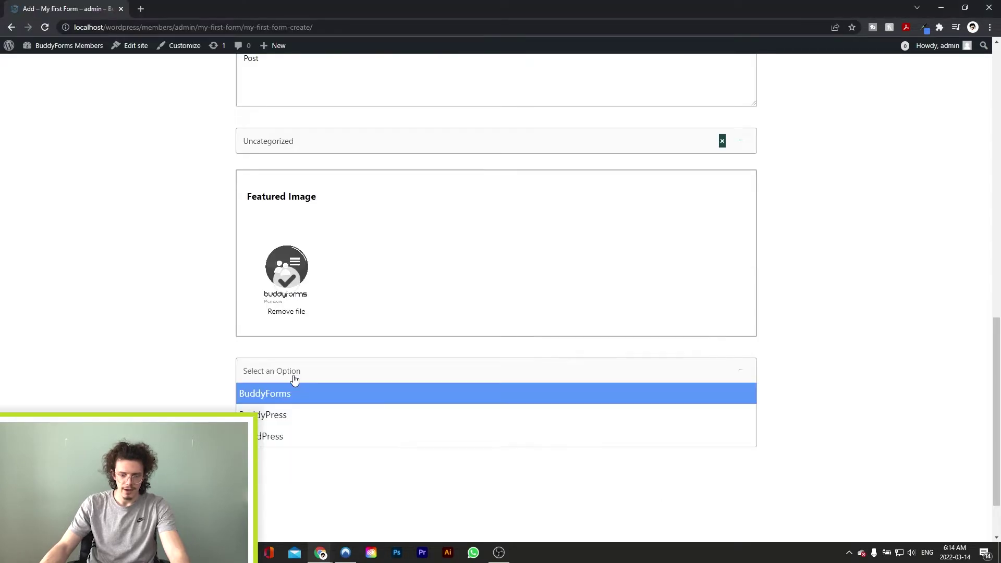
scroll(295, 380, "down", 1)
left_click(290, 366)
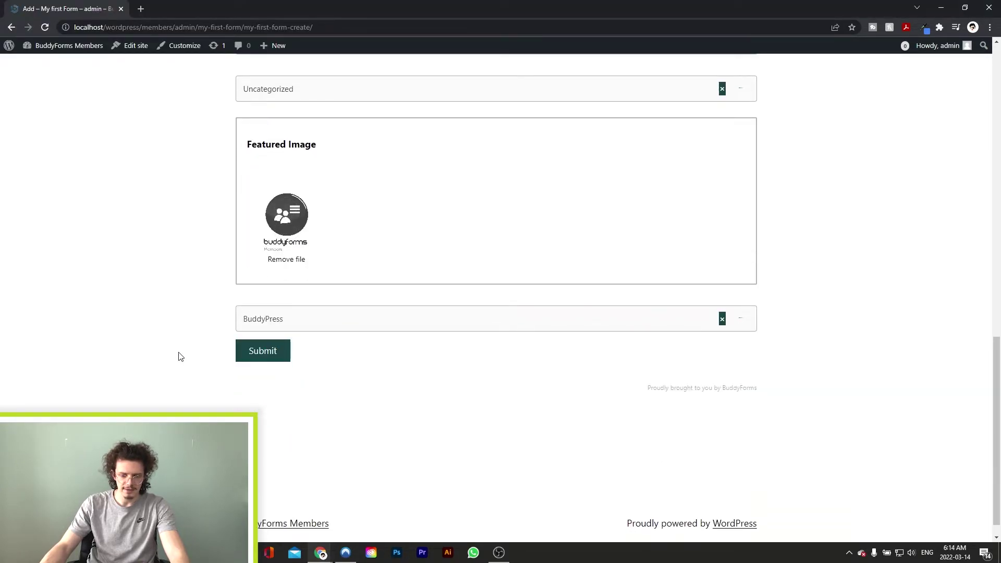
left_click(282, 361)
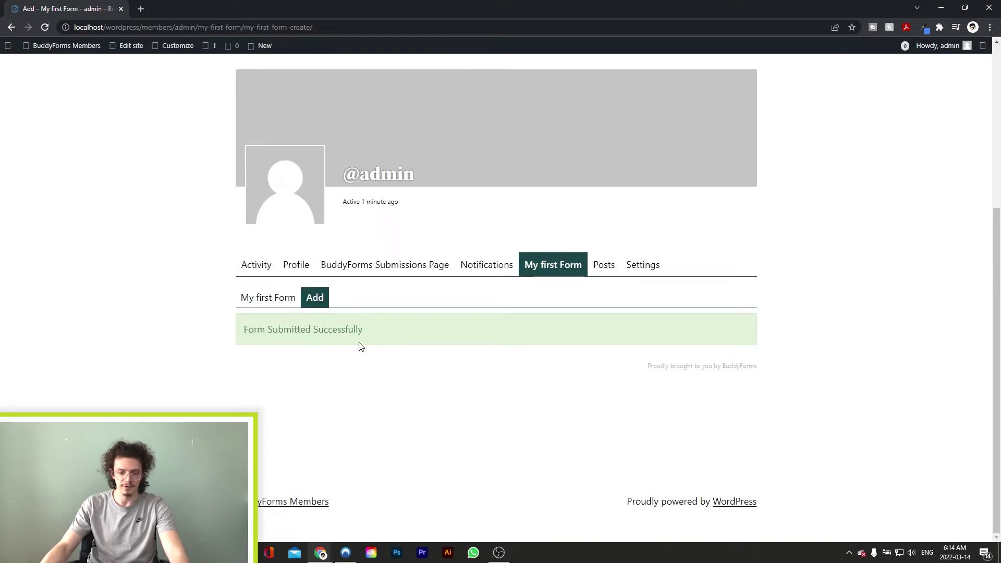
View the submissions under My first Form and those under the BuddyForms Submissions Page in the member profile
left_click(275, 295)
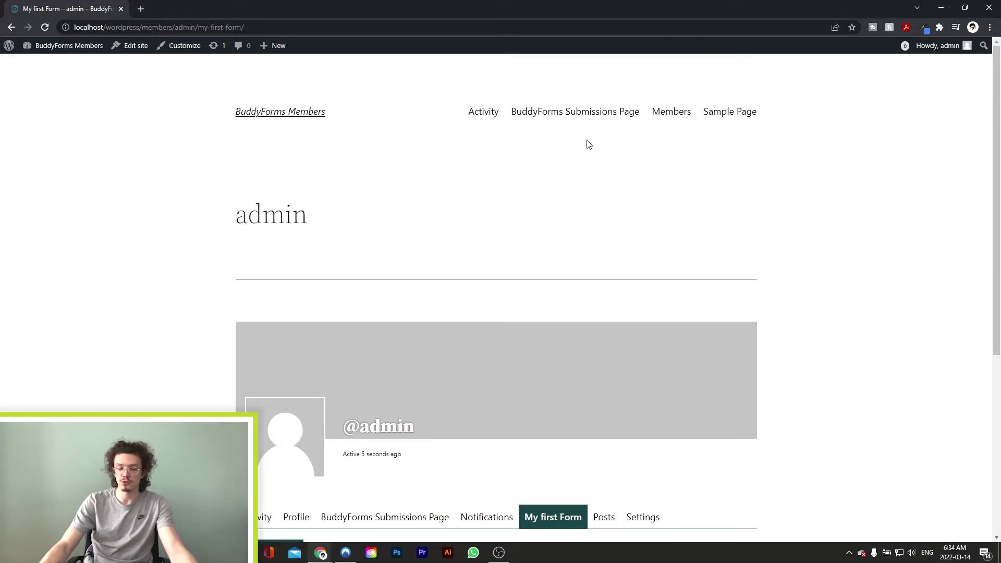
scroll(556, 154, "down", 1)
left_click(396, 468)
scroll(442, 268, "down", 4)
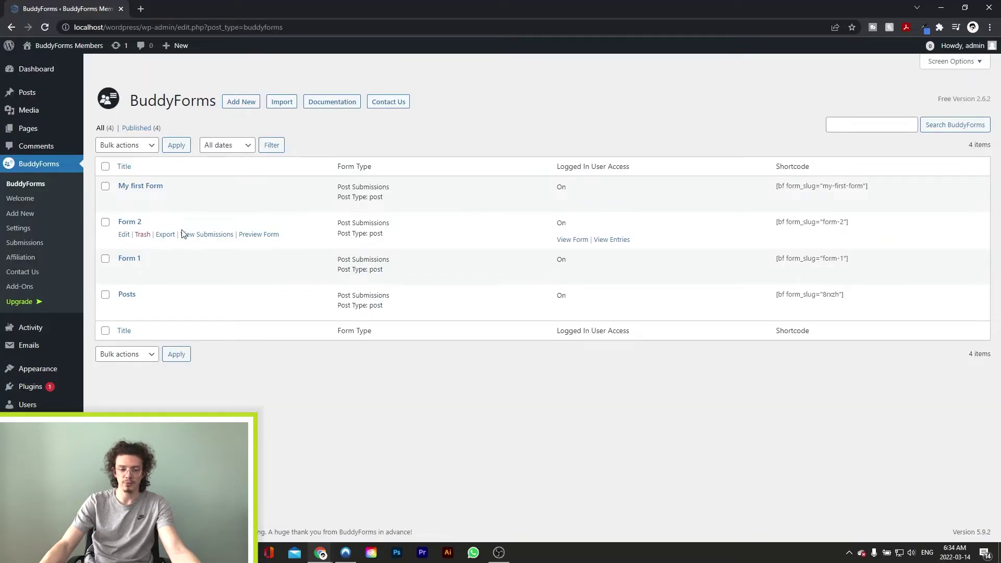
Turn off Use Attached Page as Parent for Form 1 in its BP Member Profiles settings and update the form
left_click(124, 270)
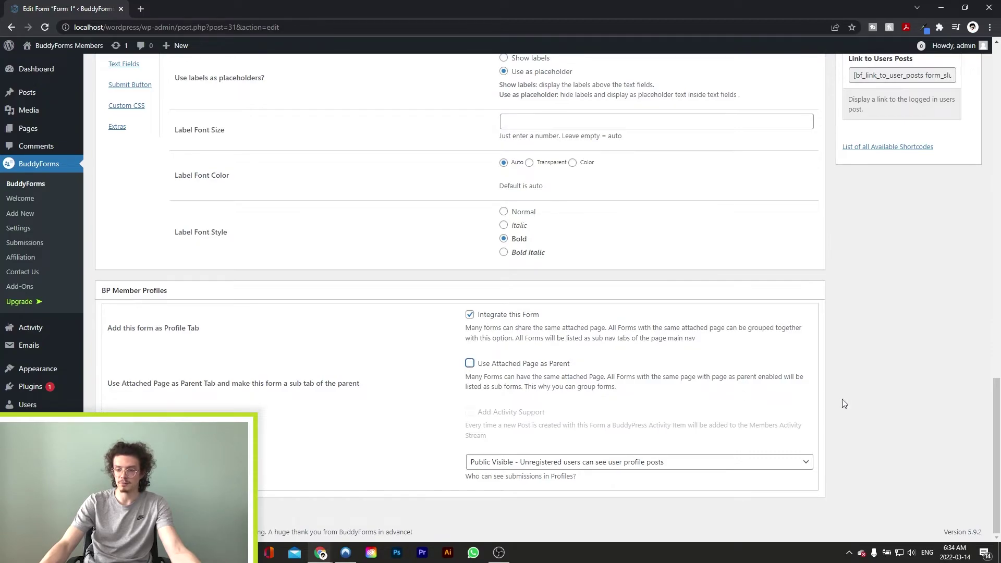
scroll(820, 402, "up", 20)
left_click(958, 209)
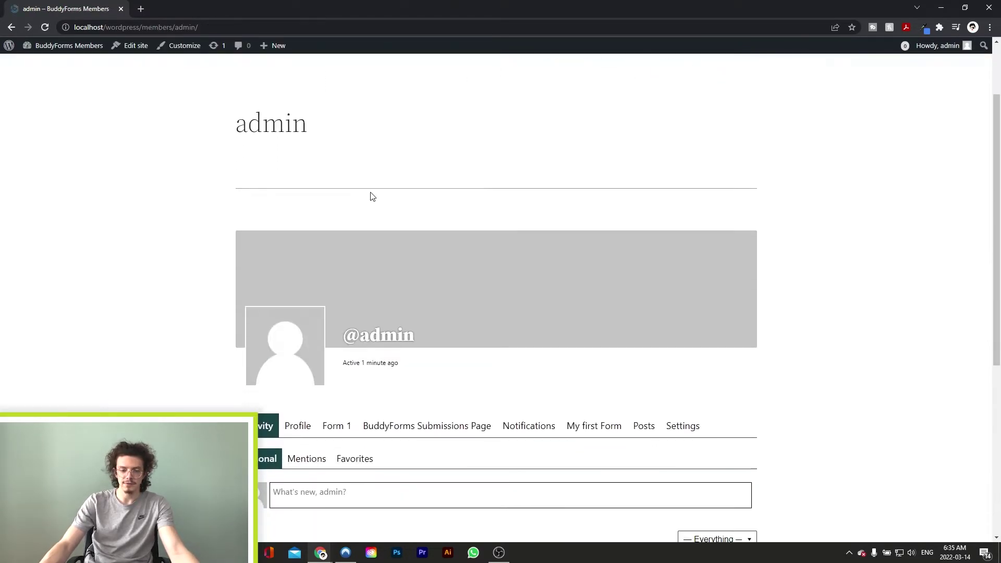
Check how Form 1 and Form 2 are arranged in the member profile, including under BuddyForms Submissions Page
scroll(369, 193, "down", 2)
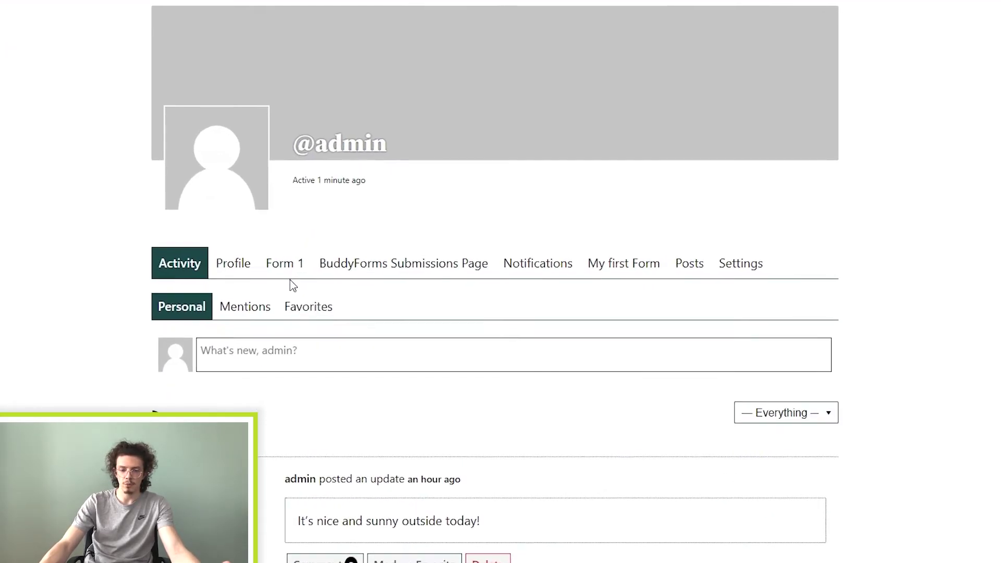
left_click(344, 257)
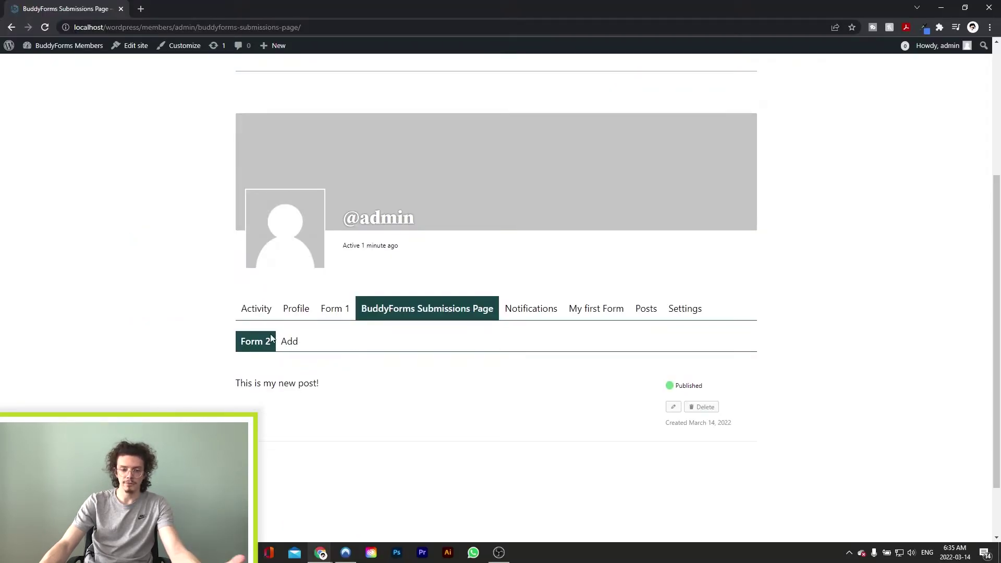
left_click(265, 310)
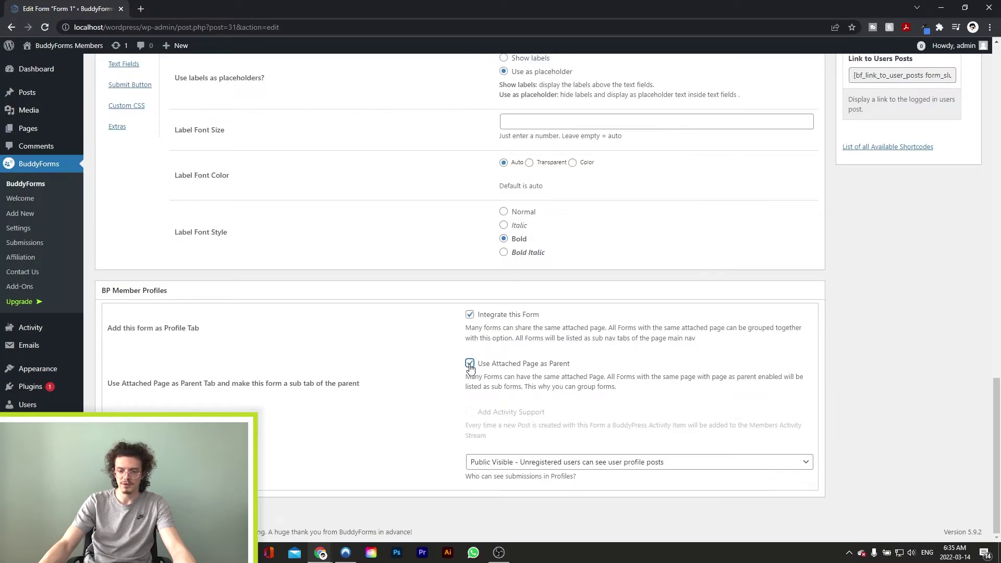
Turn on Use Attached Page as Parent for both Form 1 and My first Form, updating each form
scroll(944, 381, "up", 15)
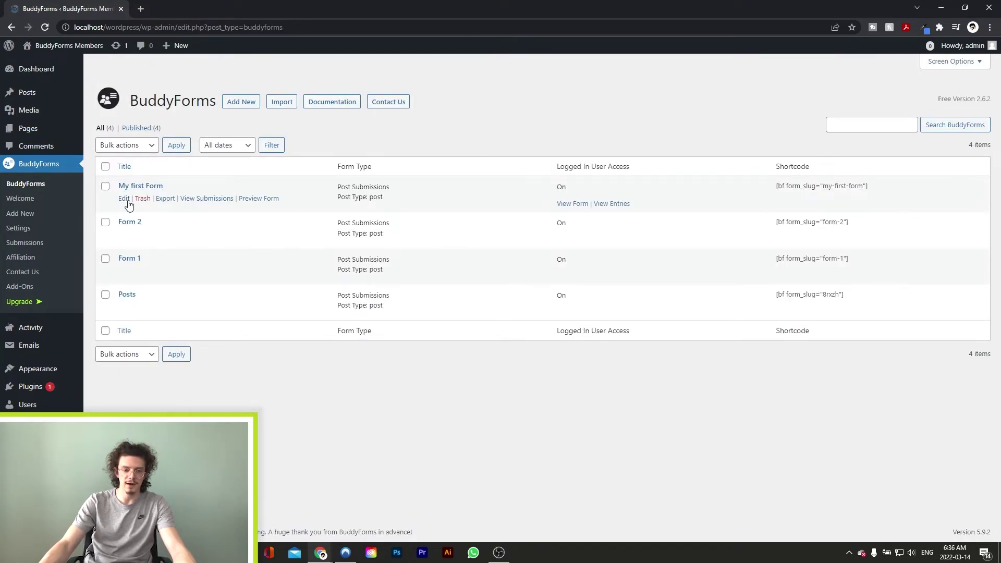
left_click(127, 201)
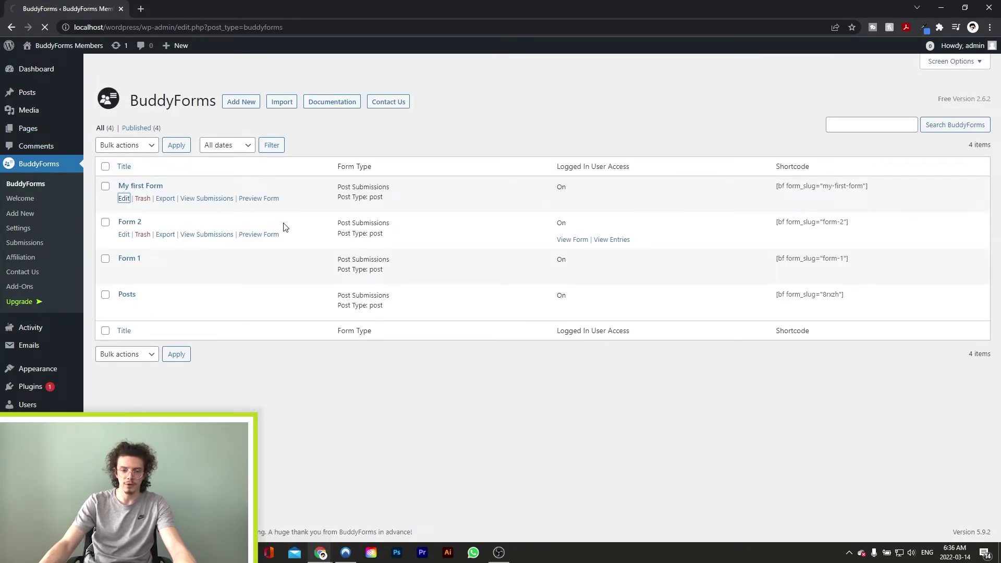
scroll(410, 378, "down", 20)
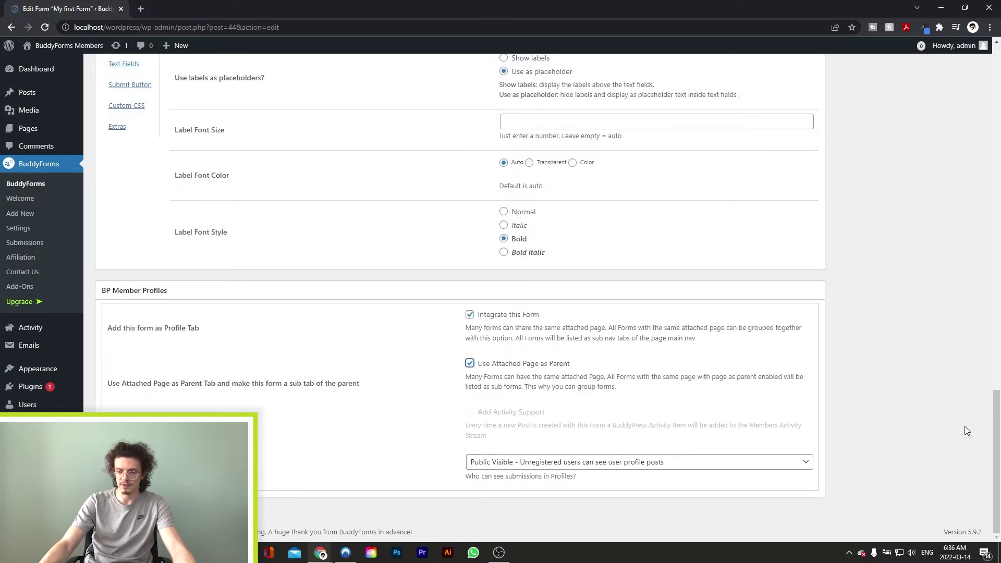
scroll(967, 430, "up", 20)
left_click(959, 234)
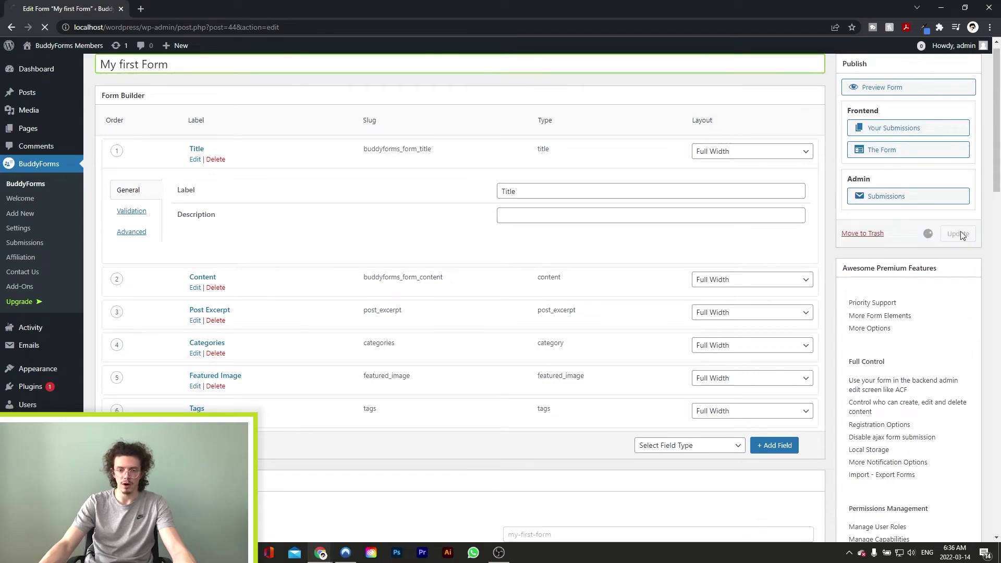
View the My first Form submissions grouped under BuddyForms Submissions Page in the member profile
scroll(530, 212, "down", 3)
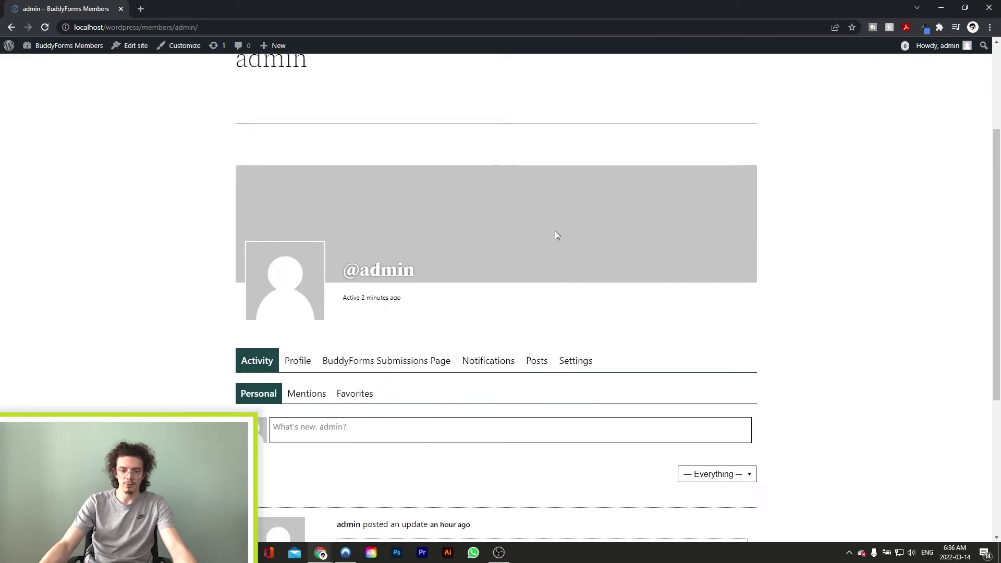
left_click(386, 360)
scroll(440, 326, "down", 5)
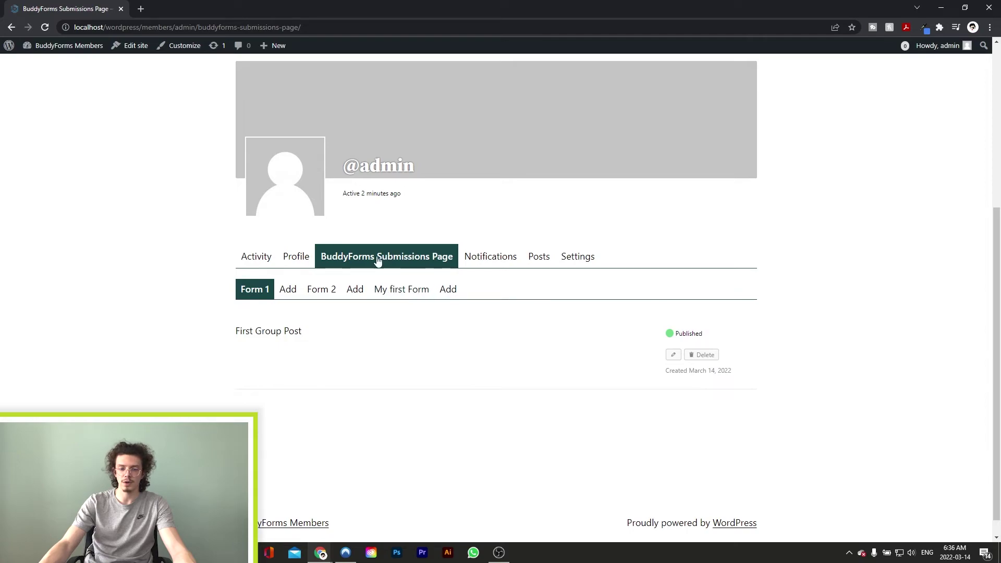
left_click(397, 288)
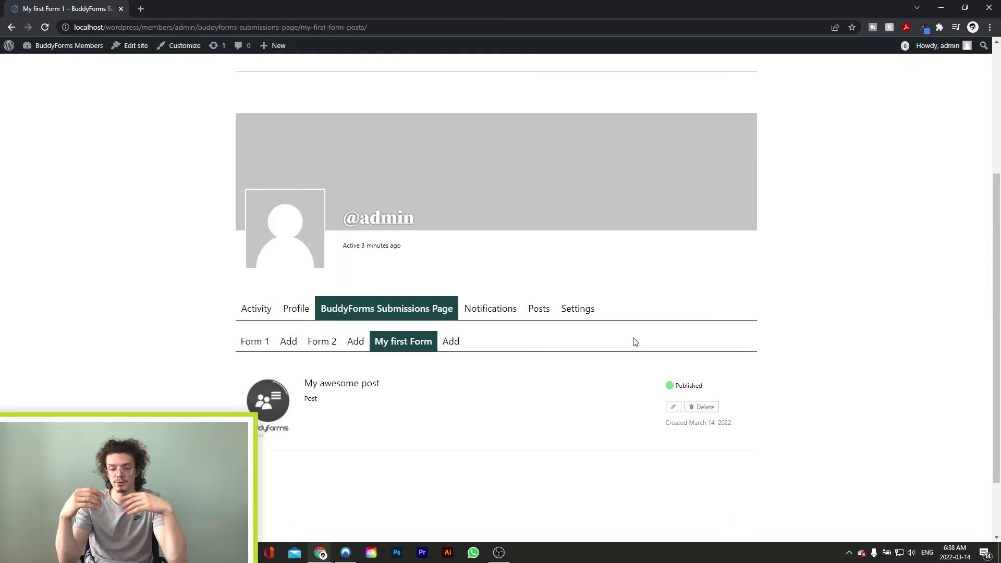